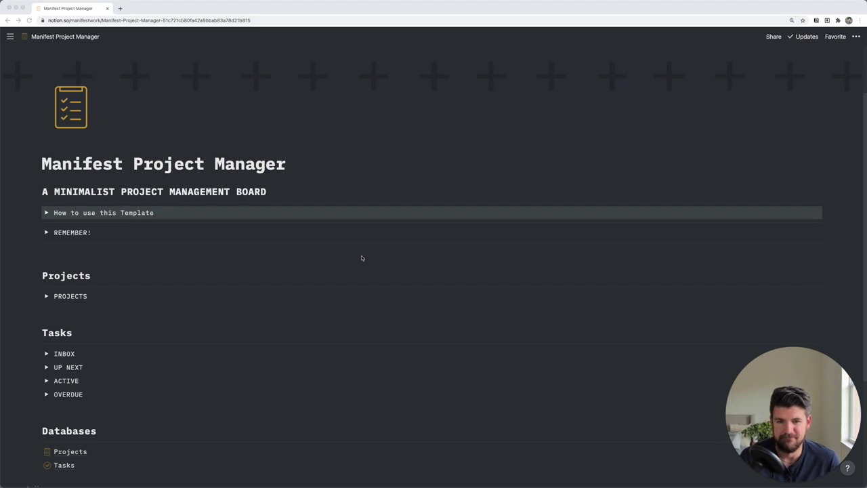
Expand the REMEMBER! and How to use this Template toggles to read their contents, and collapse both.
scroll(216, 255, "down", 1)
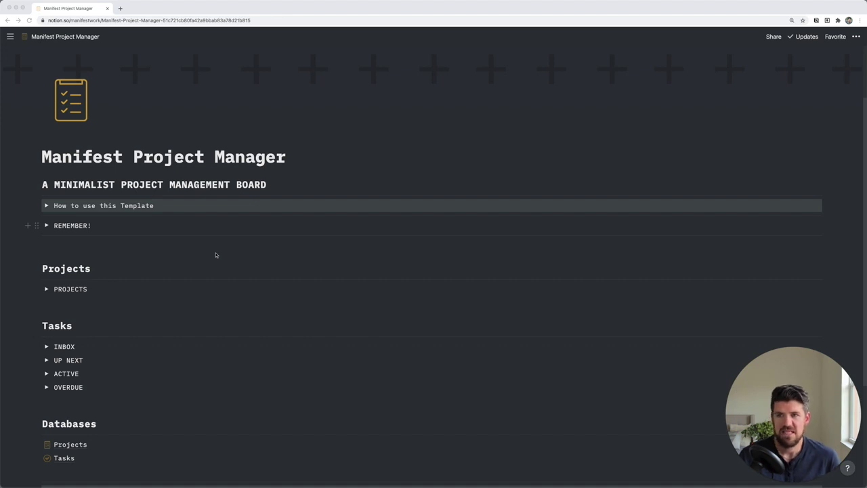
left_click(42, 228)
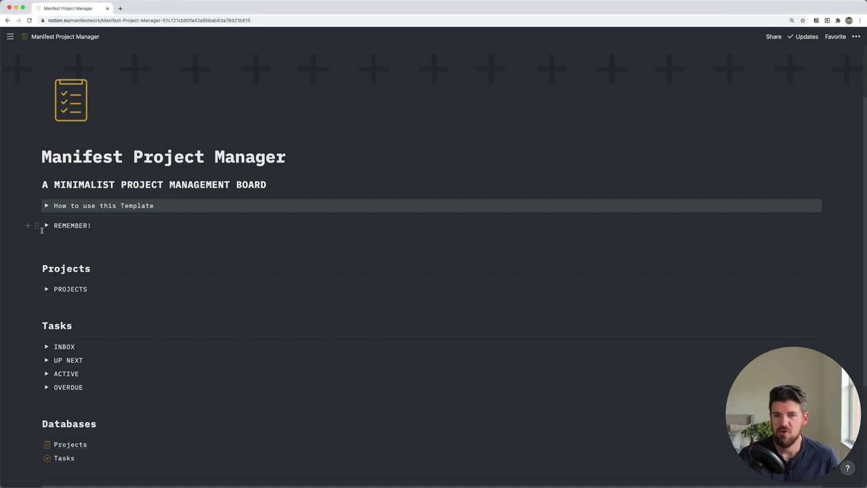
left_click(46, 225)
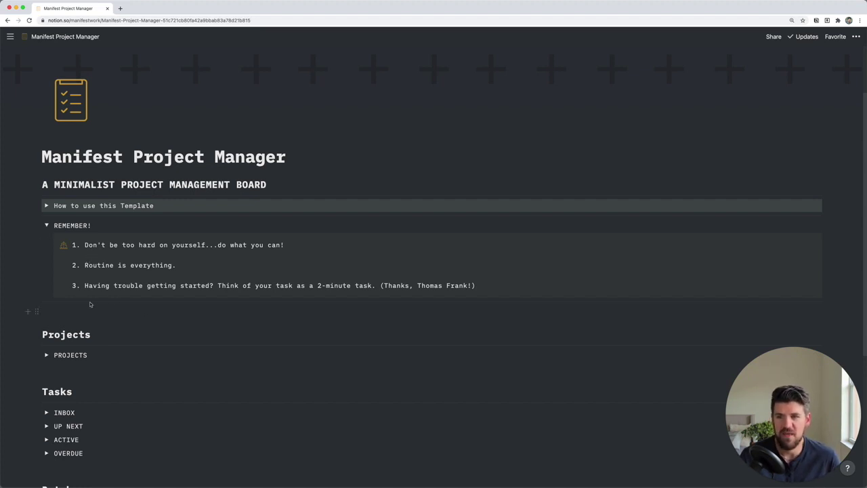
left_click(47, 205)
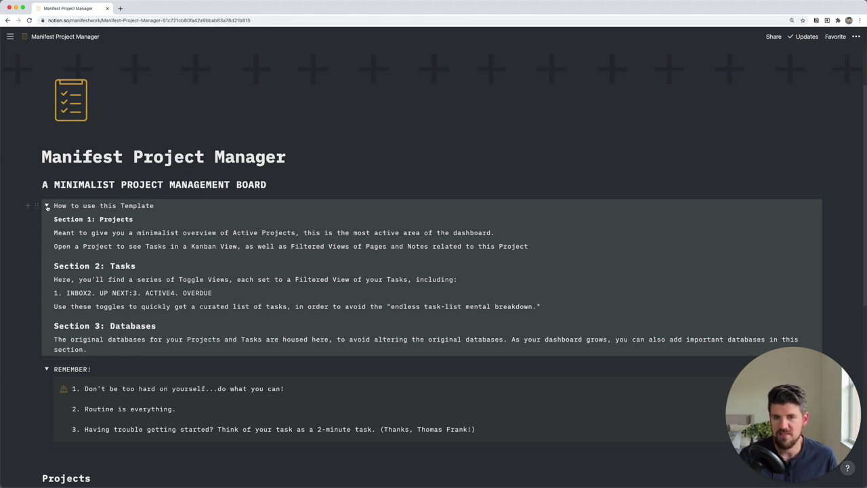
left_click(46, 206)
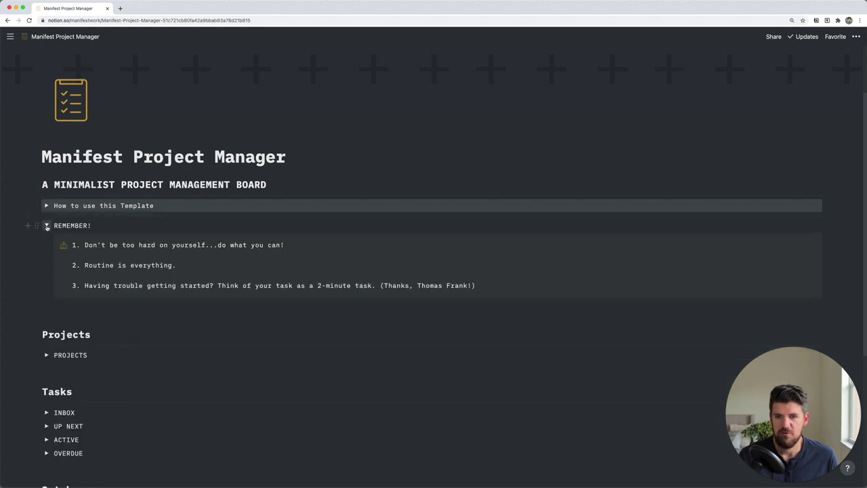
left_click(46, 225)
Expand the PROJECTS toggle and switch the Projects database to Table view.
left_click(46, 289)
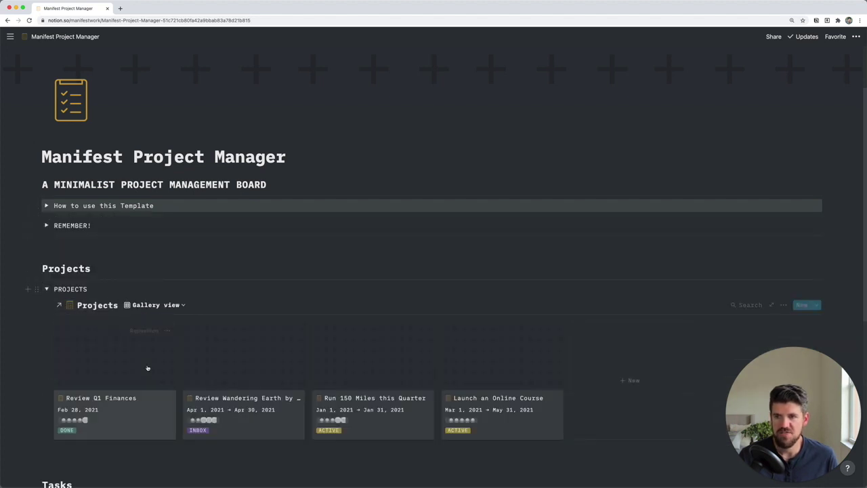
scroll(147, 380, "down", 1)
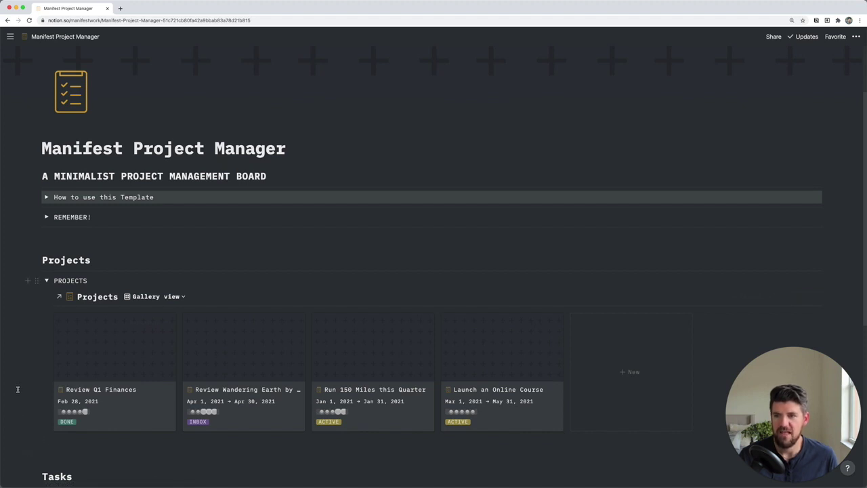
left_click(155, 296)
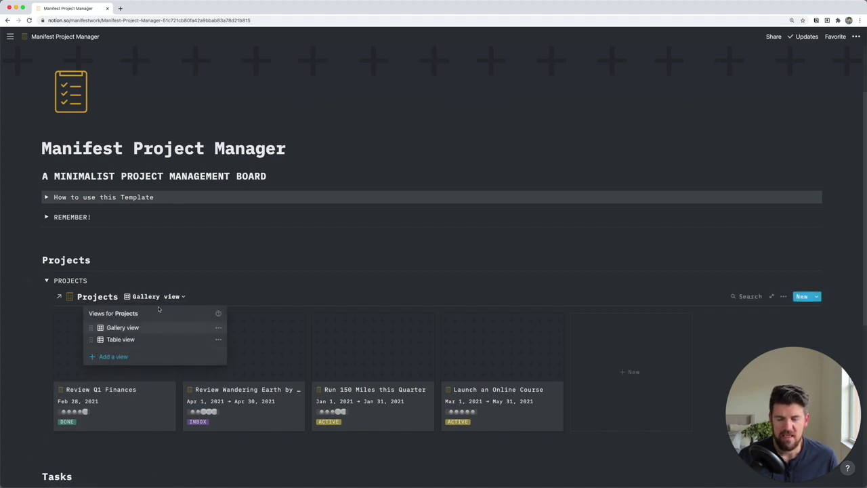
left_click(132, 338)
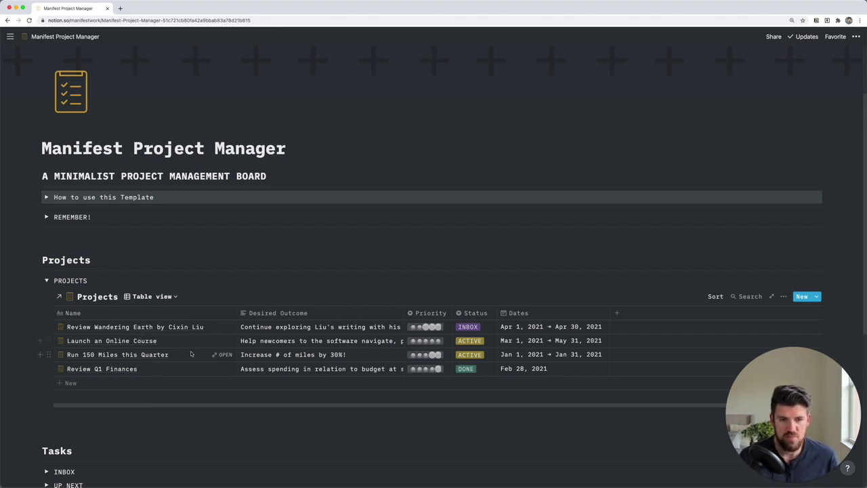
Examine the layouts offered for a new view of the Projects database without creating one.
left_click(156, 299)
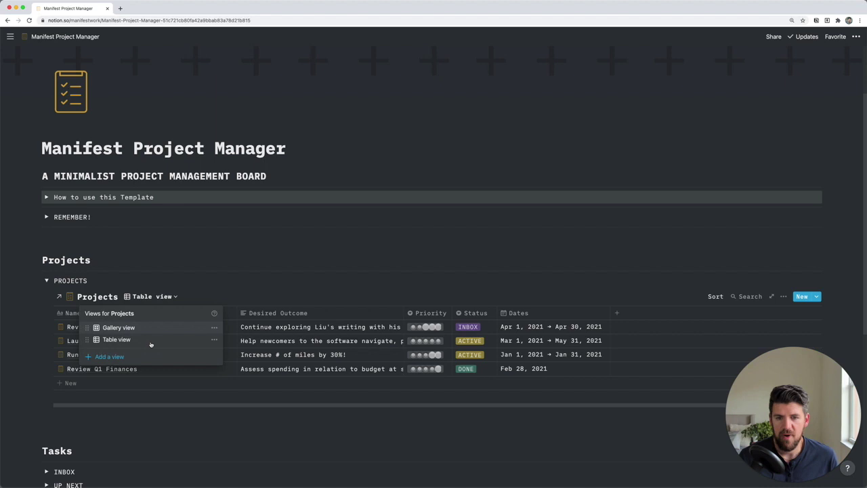
left_click(110, 357)
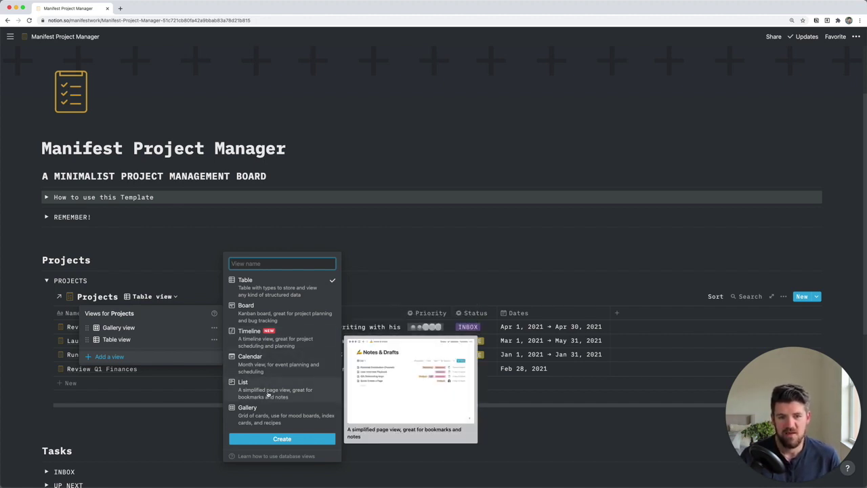
left_click(186, 266)
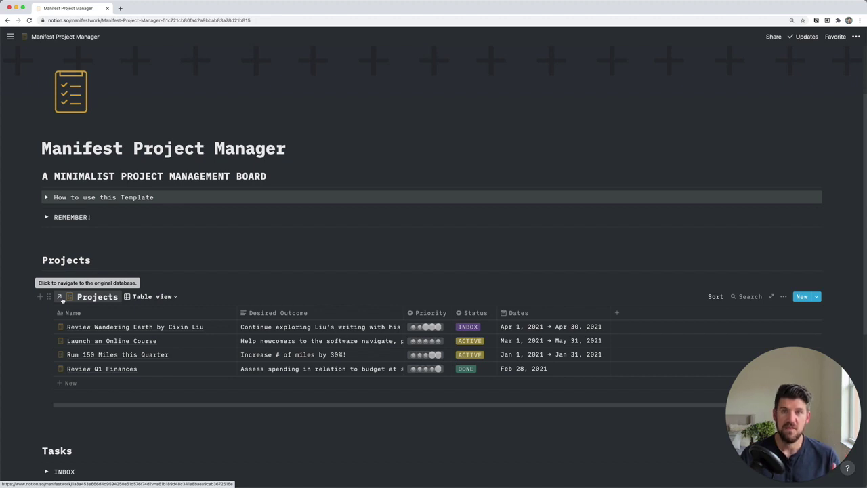
Hide the Status and Priority properties on the Projects gallery cards and show both again.
scroll(162, 257, "down", 5)
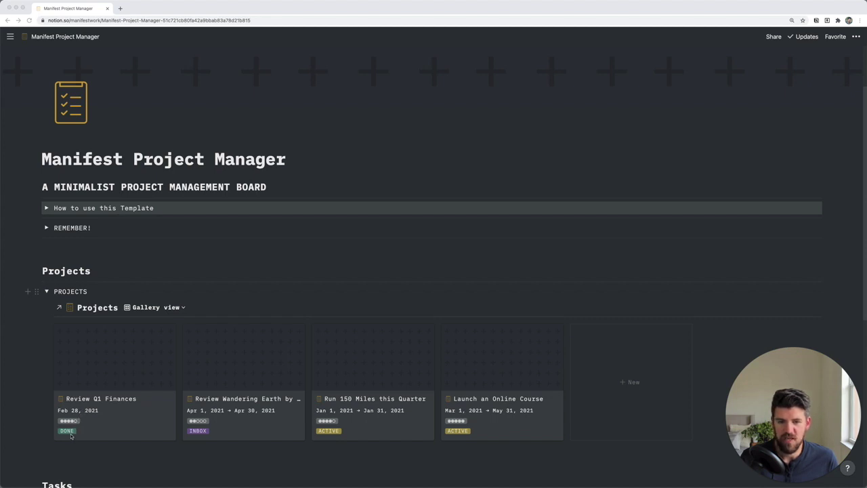
scroll(229, 415, "down", 5)
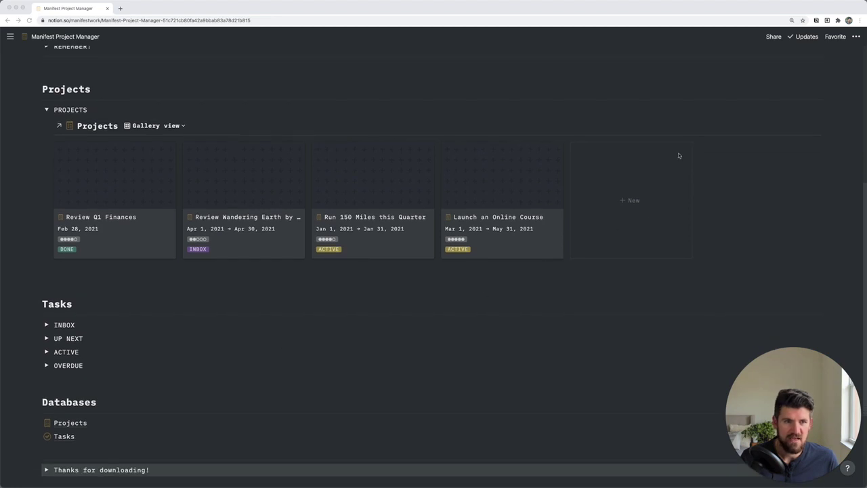
left_click(784, 126)
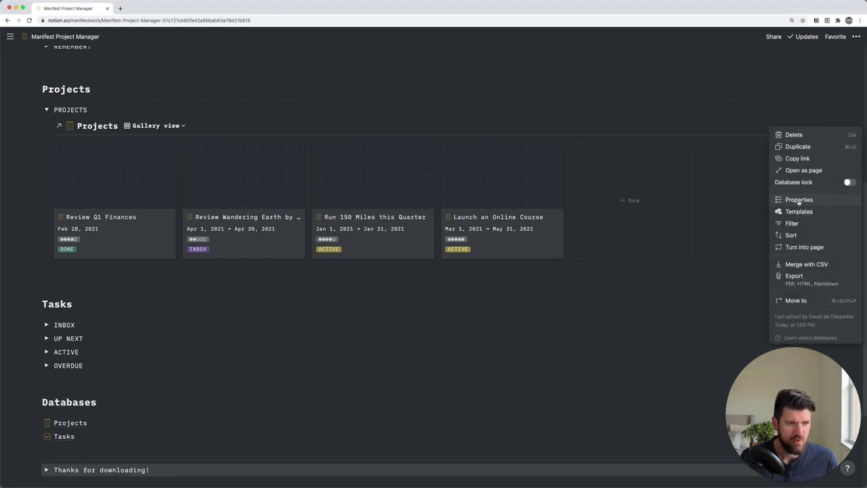
left_click(799, 200)
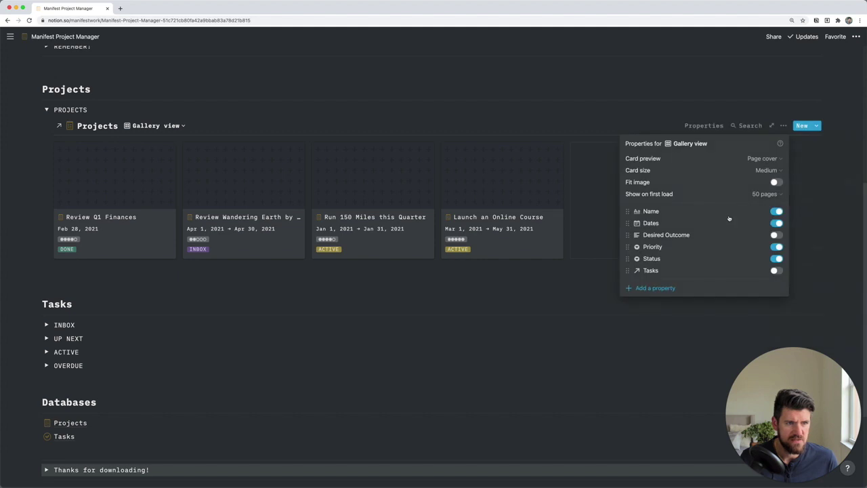
left_click(778, 259)
left_click(777, 248)
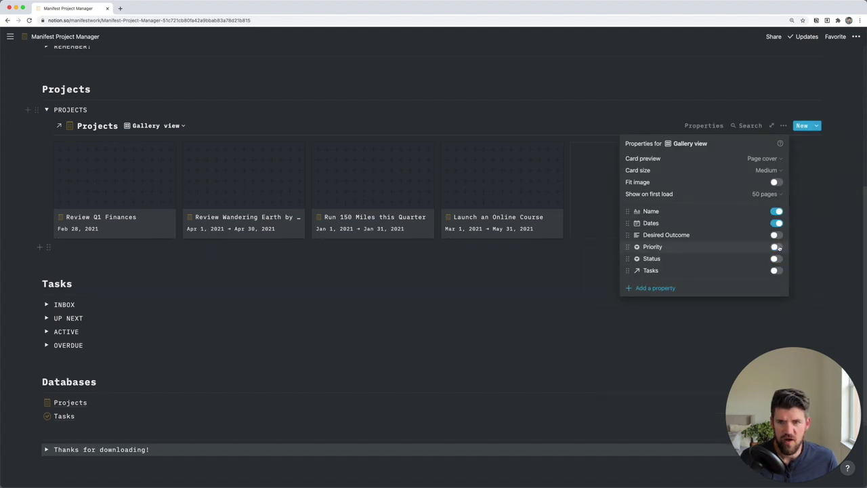
left_click(777, 248)
left_click(776, 260)
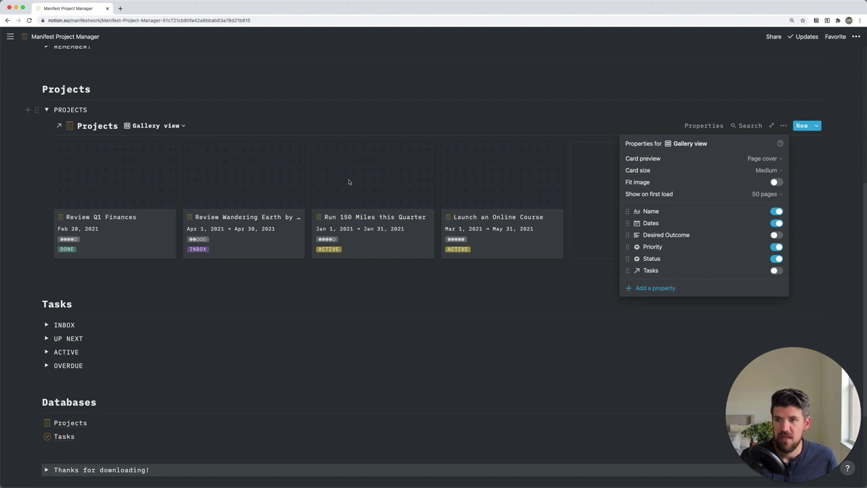
Open the Launch an Online Course project as a full page and reveal its hidden property.
left_click(491, 251)
left_click(491, 250)
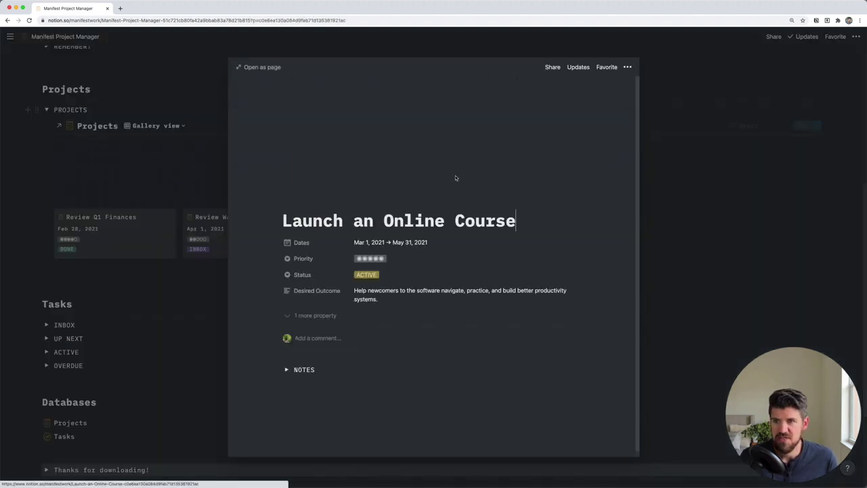
left_click(272, 70)
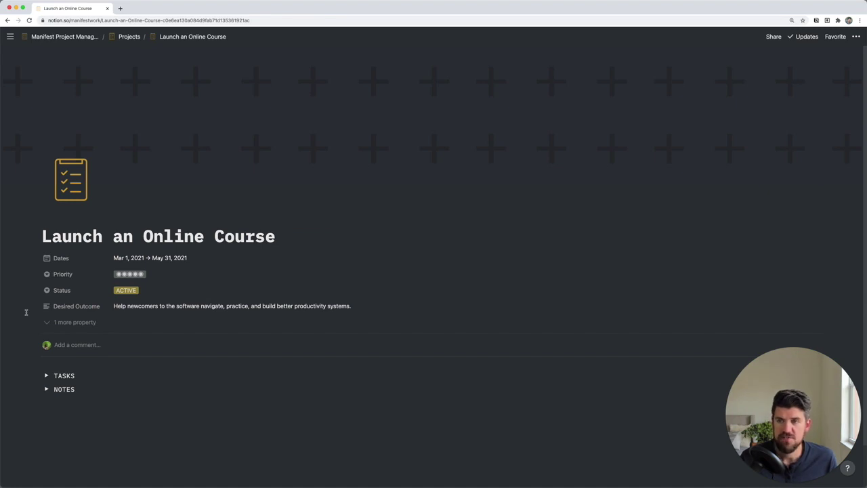
left_click(68, 322)
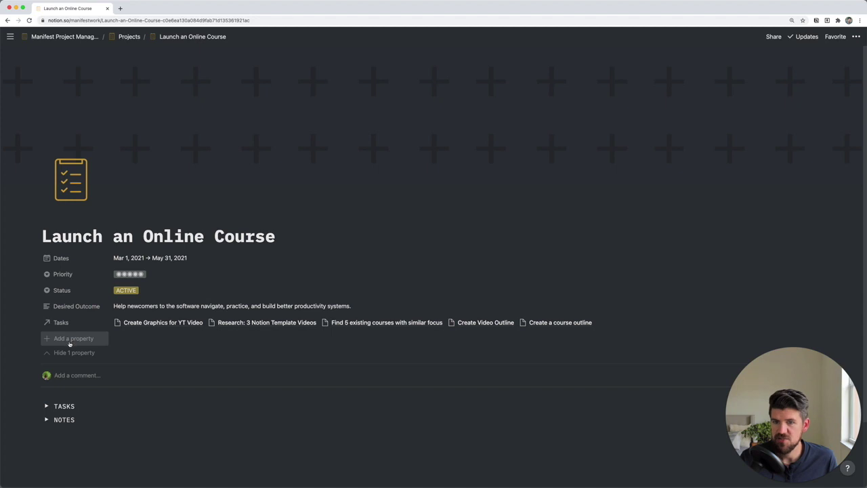
Add a new property to the project page, look through the available property types, and leave it as Text.
left_click(70, 344)
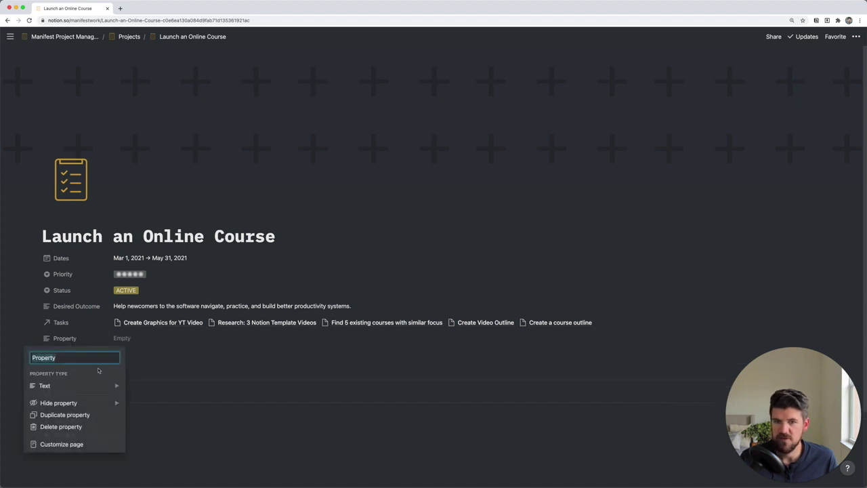
mouse_move(89, 391)
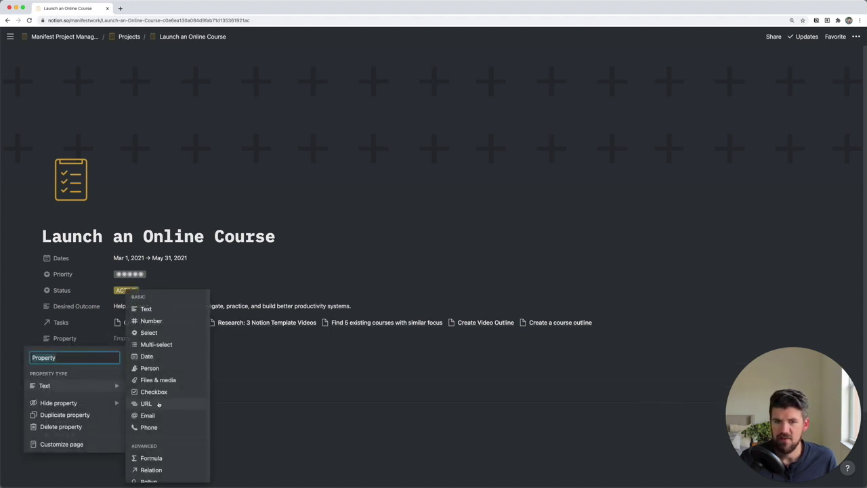
scroll(157, 409, "down", 3)
scroll(156, 410, "up", 2)
scroll(156, 409, "down", 2)
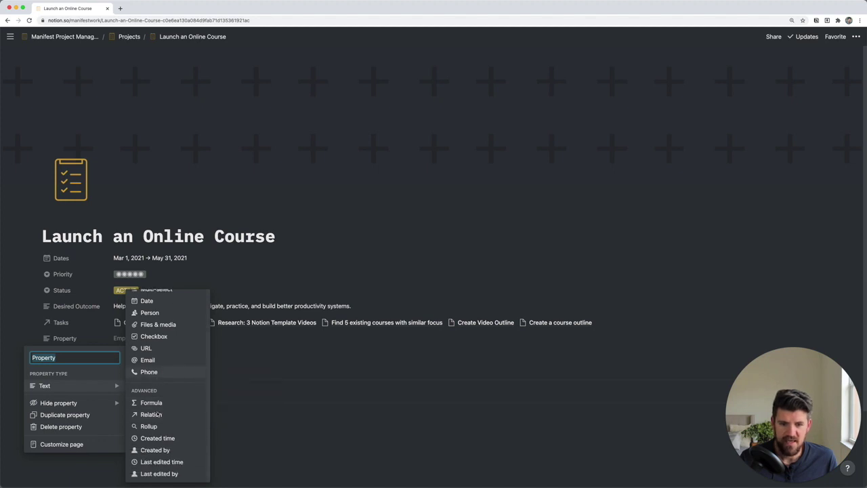
scroll(157, 415, "up", 3)
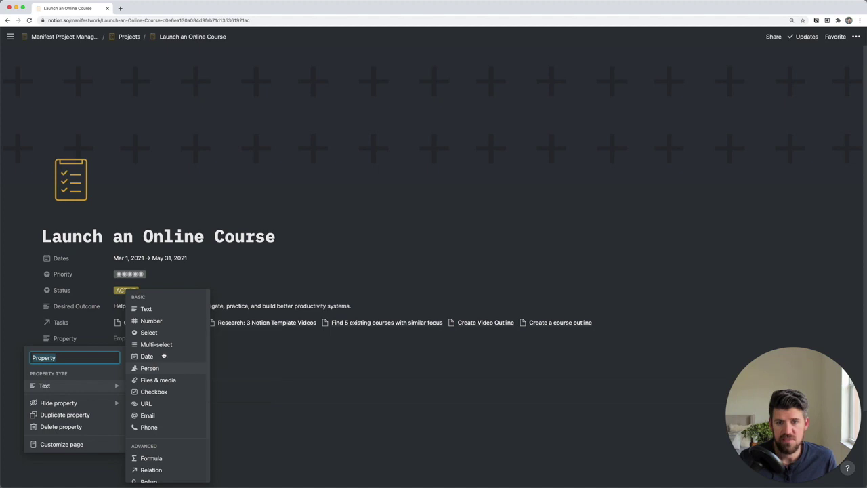
left_click(109, 343)
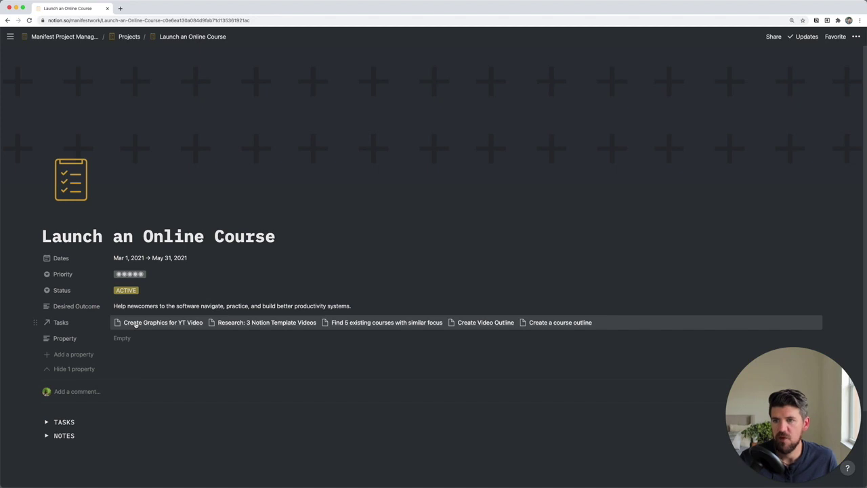
Return to the Manifest Project Manager dashboard and expand the INBOX task list.
key("super+bracketleft")
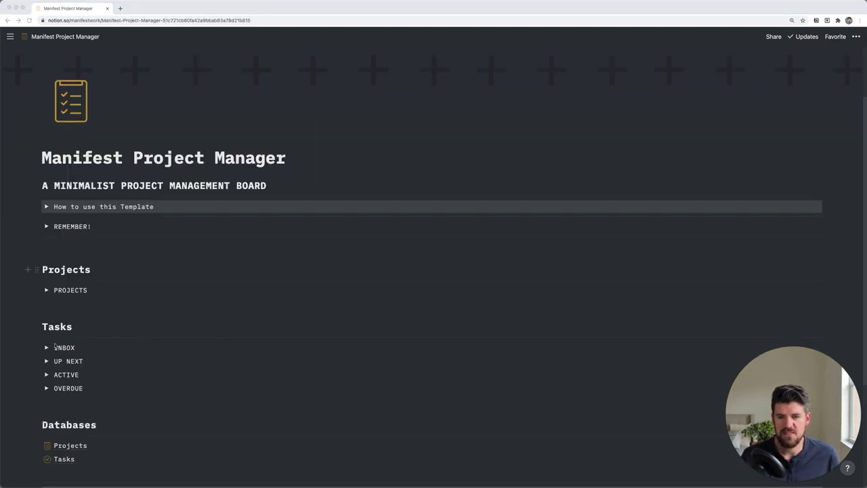
scroll(65, 352, "down", 1)
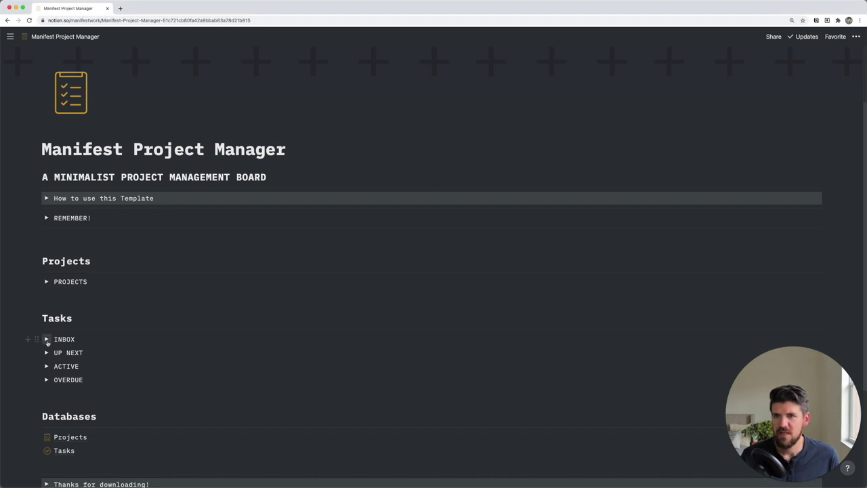
left_click(47, 340)
scroll(58, 346, "down", 1)
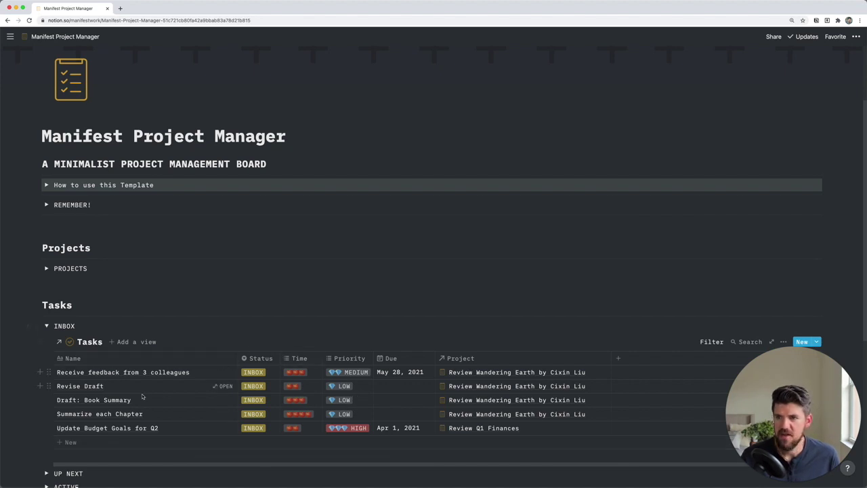
Expand the UP NEXT task list to review its tasks, leaving no rows selected.
scroll(124, 360, "down", 1)
left_click(46, 446)
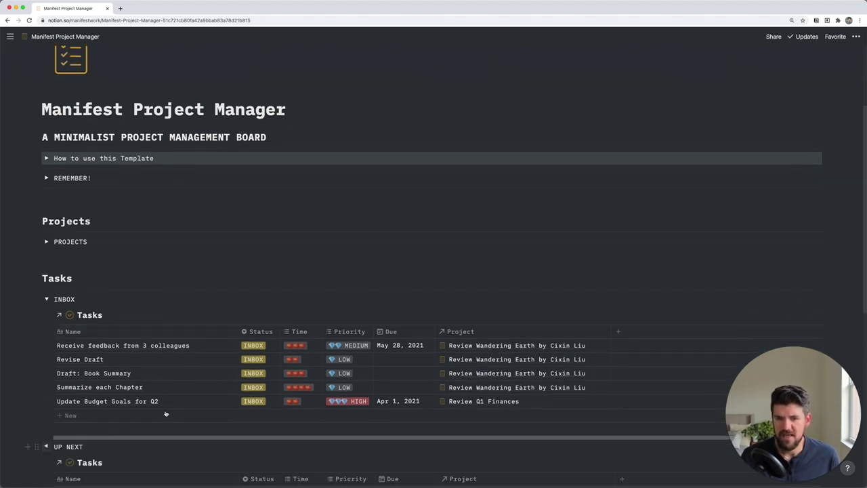
scroll(165, 414, "down", 3)
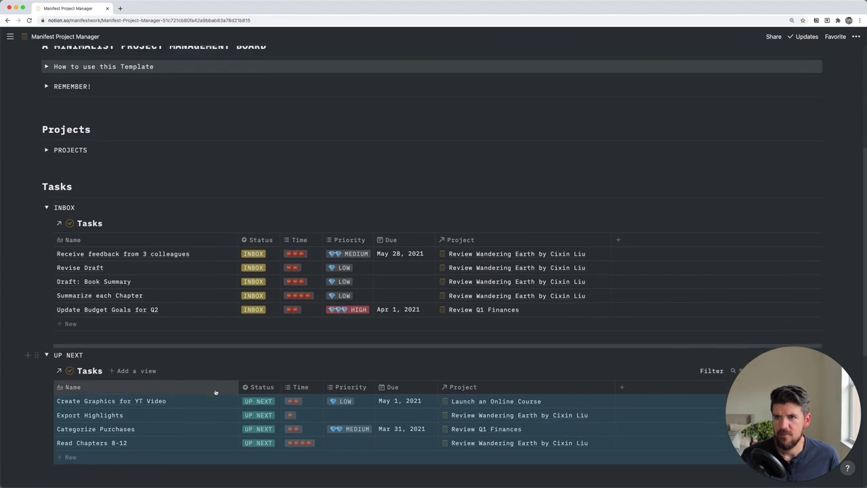
scroll(215, 393, "down", 1)
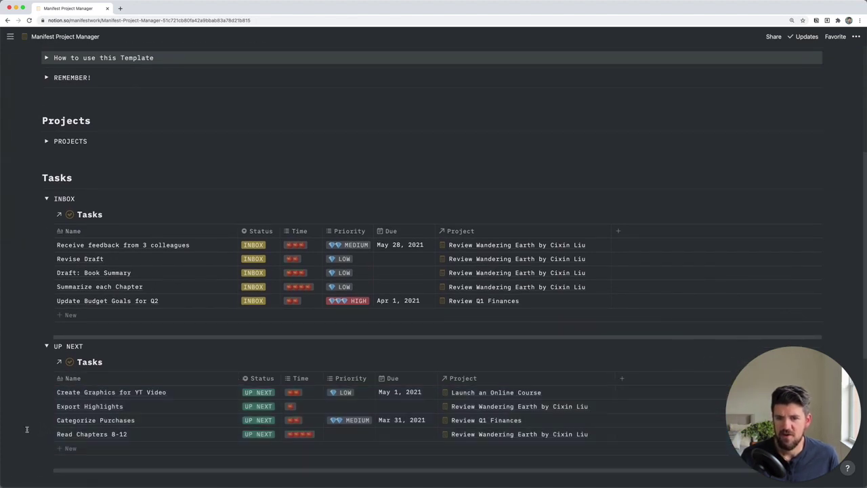
key("Escape")
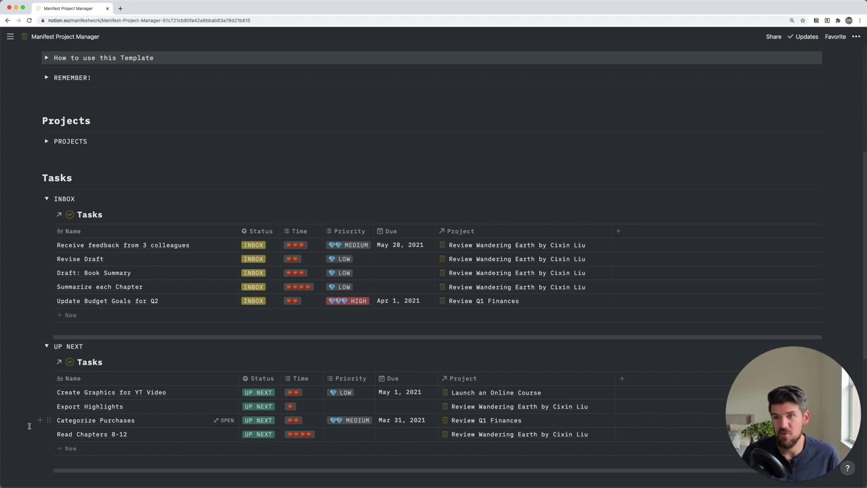
Expand the ACTIVE task list and review its tasks.
scroll(65, 406, "down", 3)
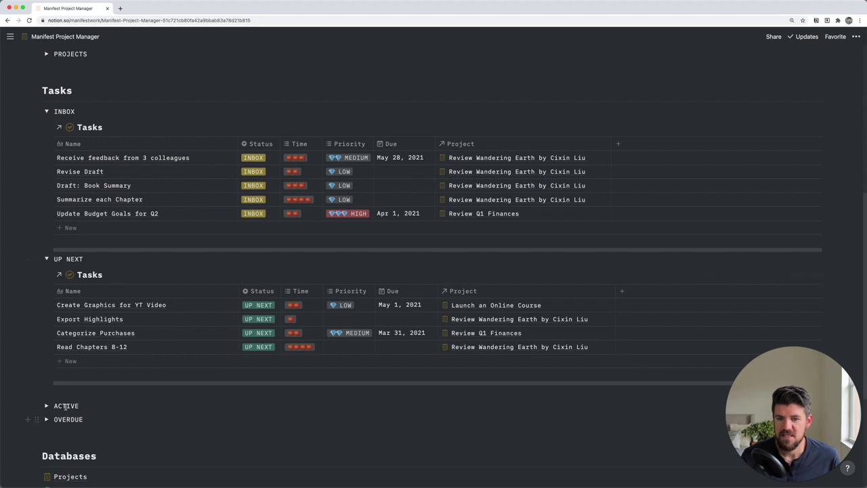
left_click(46, 405)
scroll(293, 393, "down", 5)
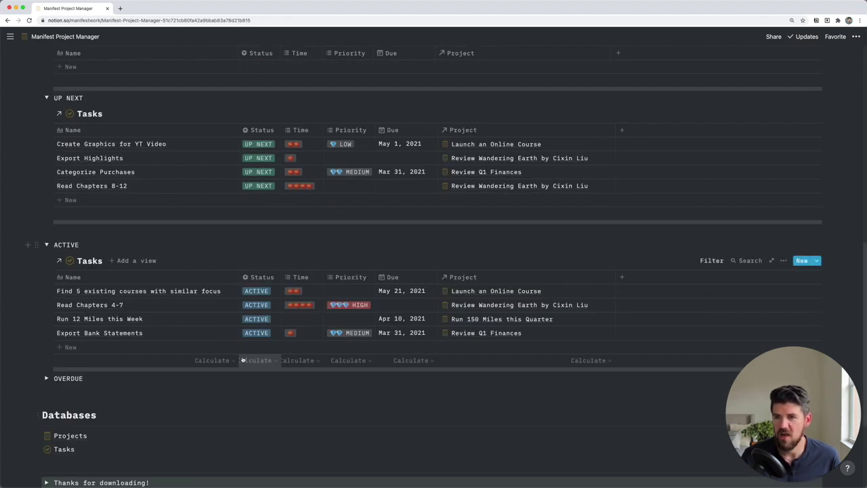
Expand the OVERDUE task list and inspect the filter conditions of its table view.
left_click(46, 378)
scroll(110, 380, "down", 5)
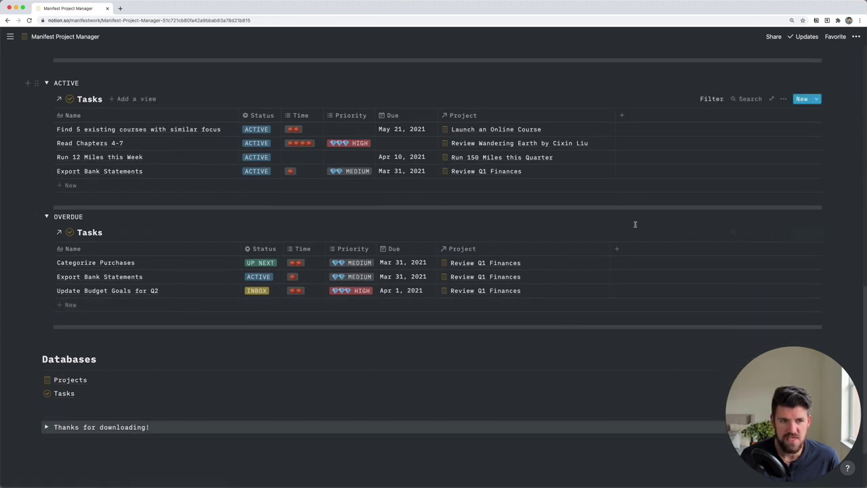
left_click(689, 232)
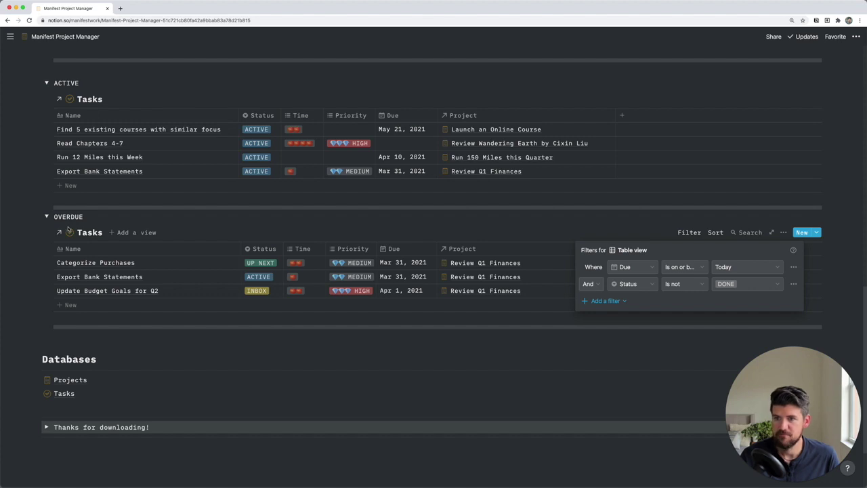
left_click(215, 327)
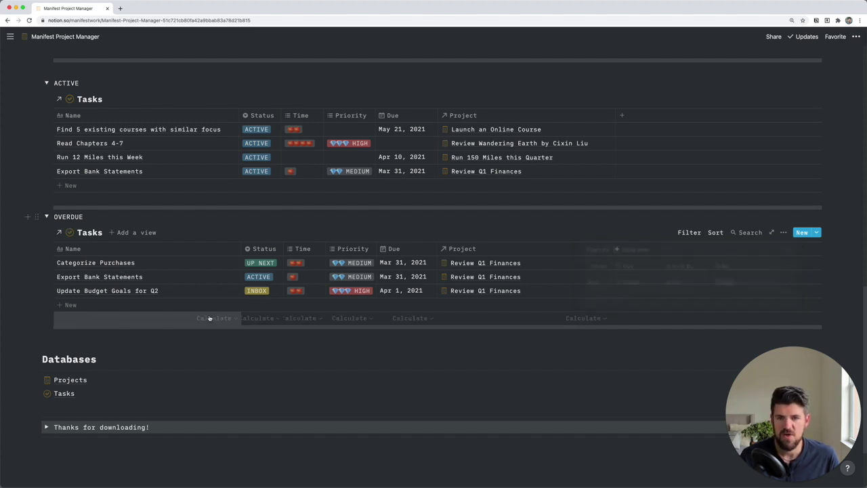
Open the "Draft: Book Summary" task from the INBOX list as a full page.
scroll(218, 325, "up", 5)
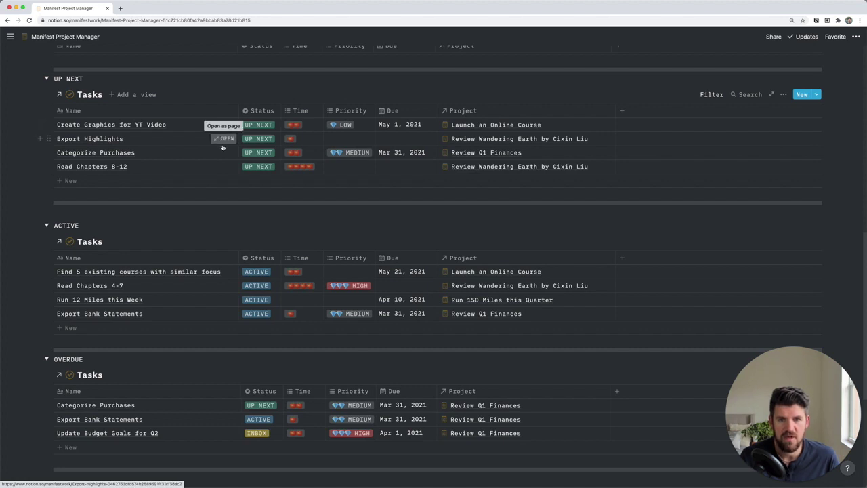
scroll(221, 163, "up", 5)
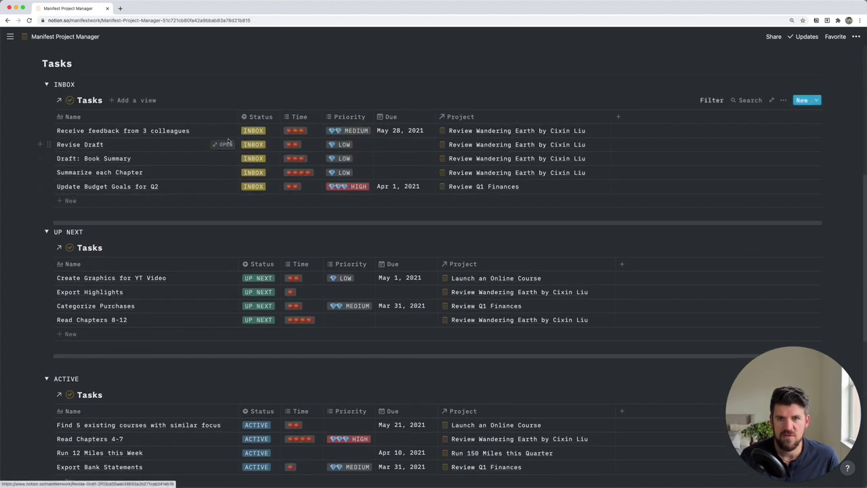
left_click(226, 160)
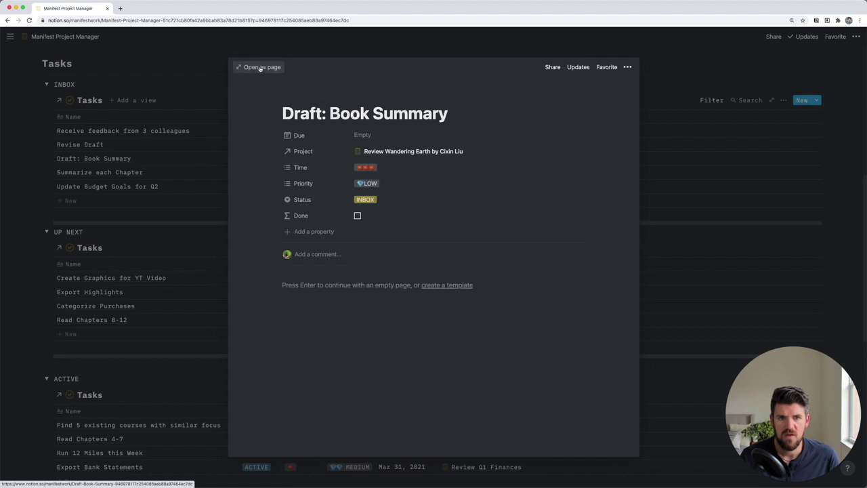
left_click(260, 67)
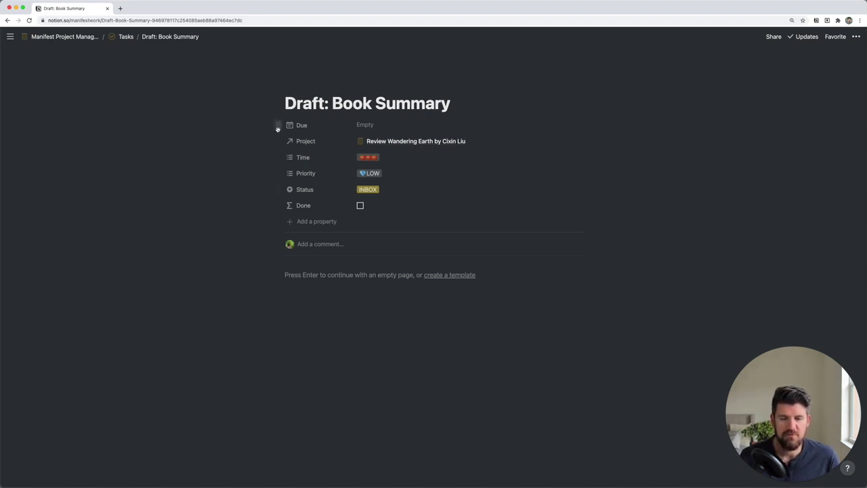
Set the Due date of the Draft: Book Summary task to Apr 5, 2021.
left_click(376, 128)
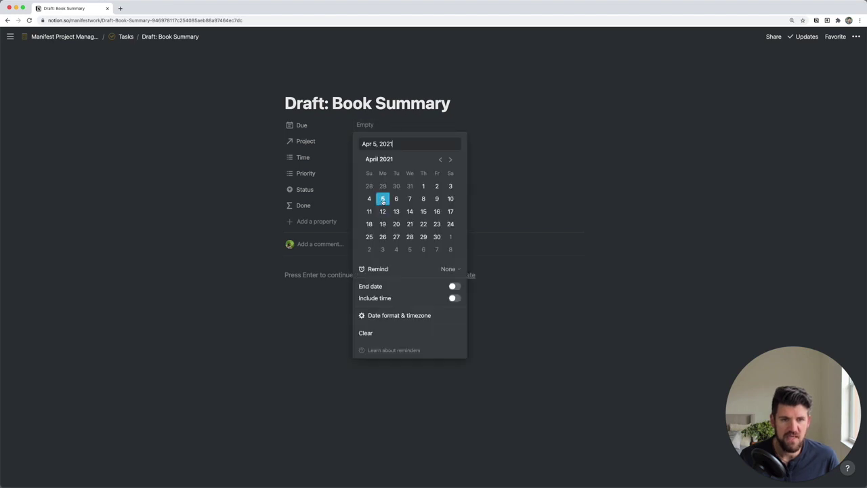
left_click(383, 202)
left_click(243, 160)
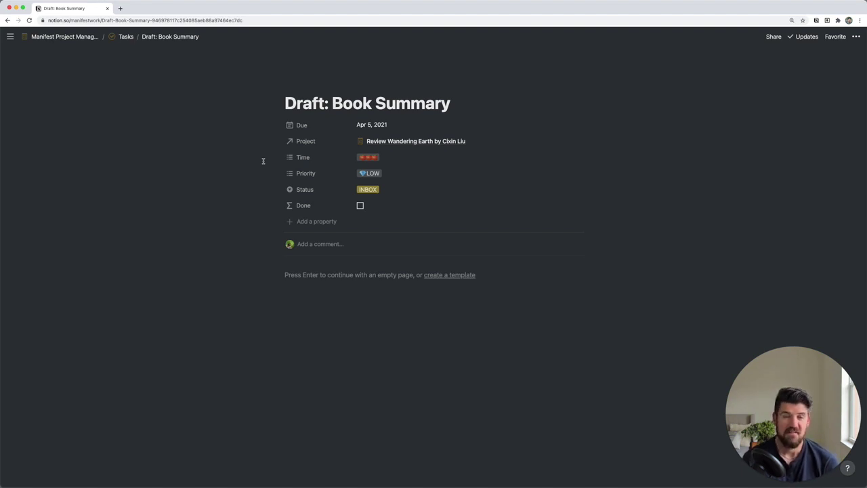
Look through the available Time, Priority and Status options of the Draft: Book Summary task, leaving the selections as they are.
left_click(387, 162)
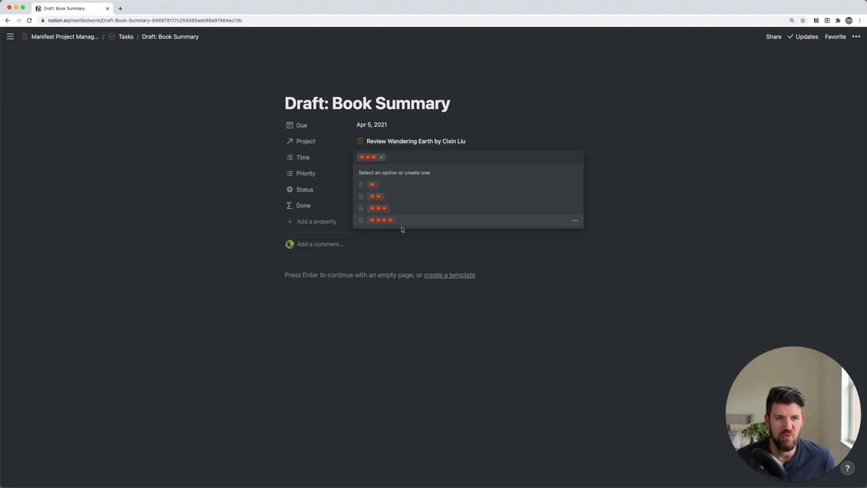
left_click(231, 175)
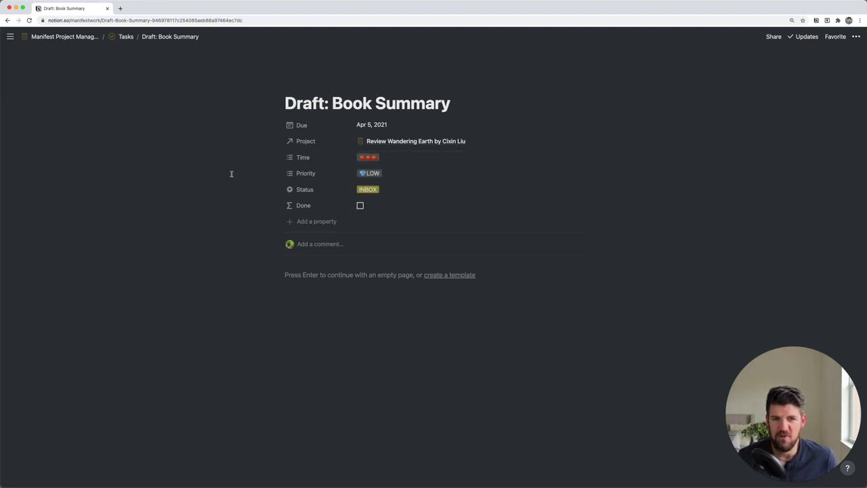
left_click(395, 178)
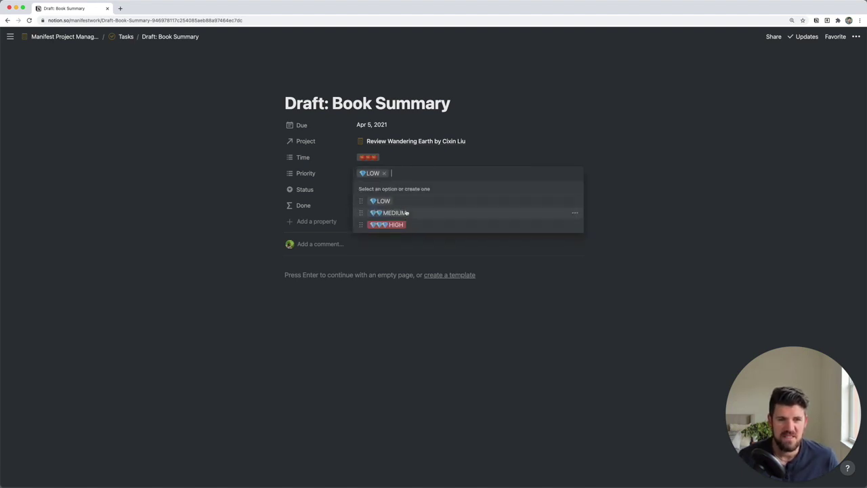
left_click(249, 187)
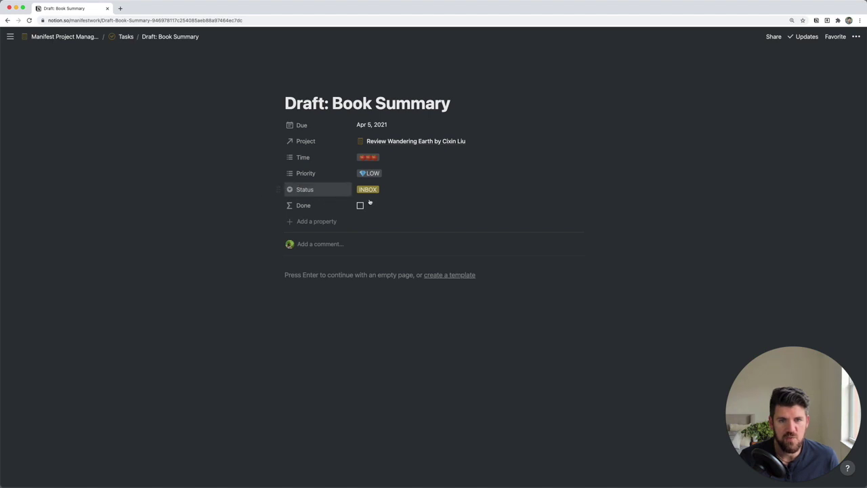
left_click(416, 196)
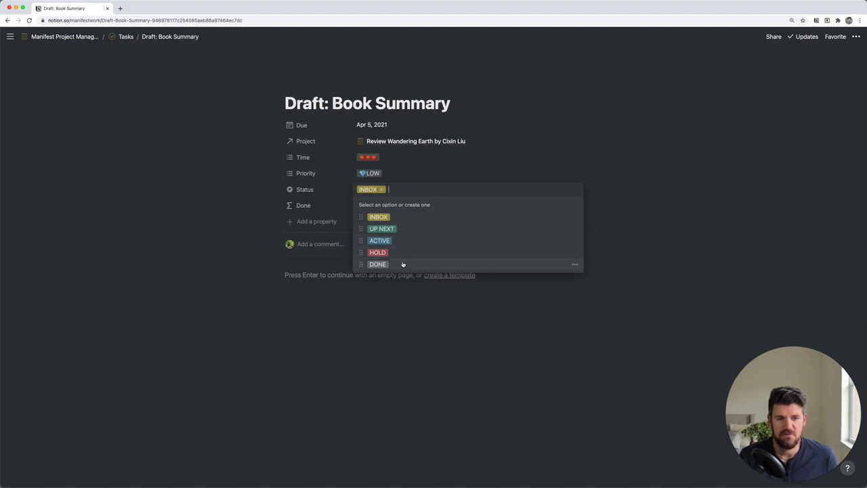
left_click(213, 204)
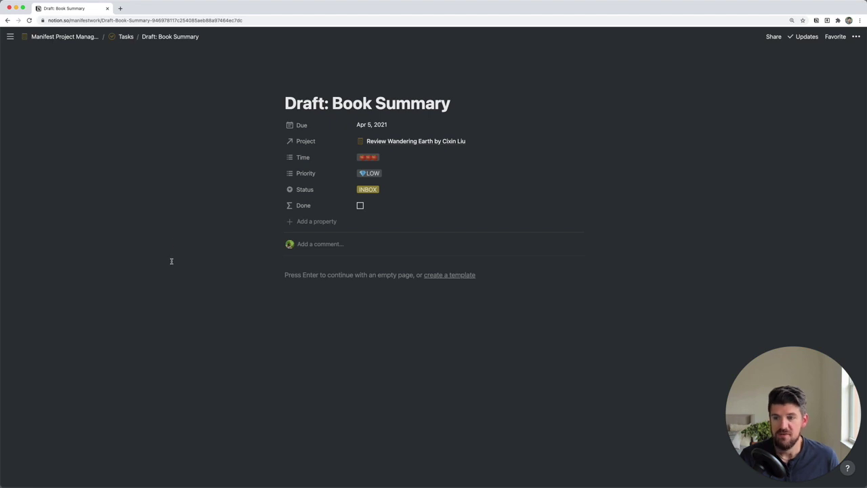
Open the Launch an Online Course project from the dashboard as a full page and move its "Find 5 existing courses with similar focus" task to DONE.
left_click(84, 36)
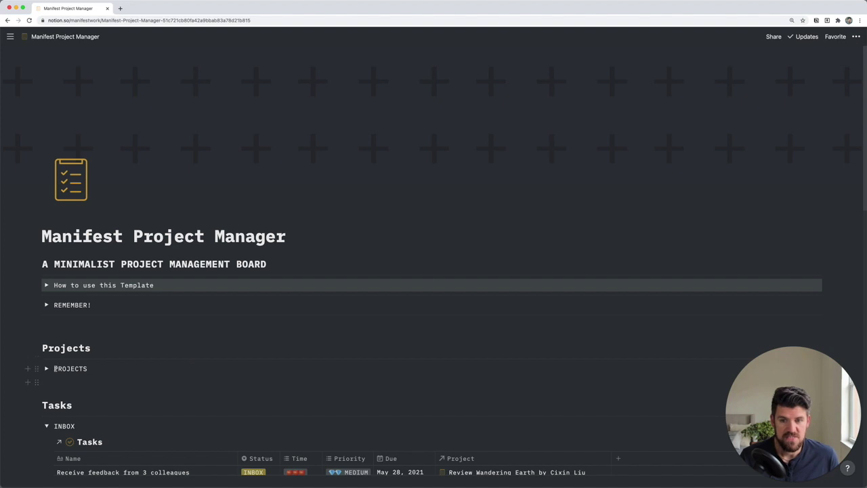
left_click(46, 368)
left_click(379, 427)
left_click(262, 67)
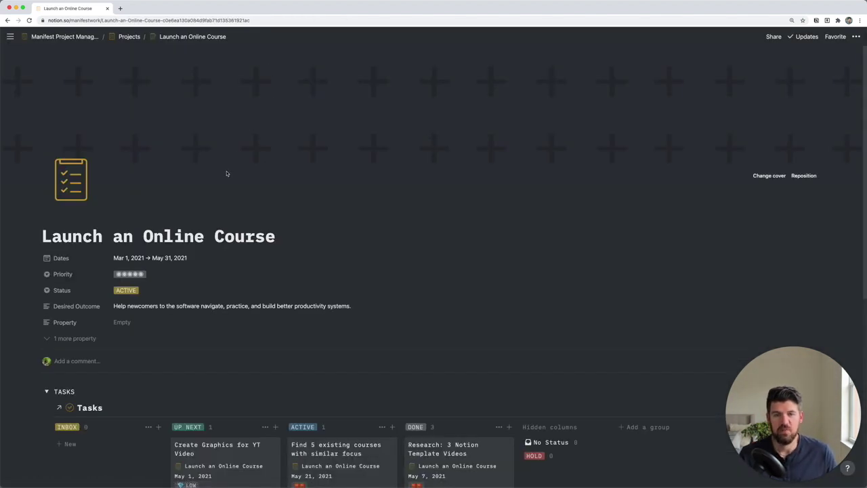
scroll(229, 196, "down", 5)
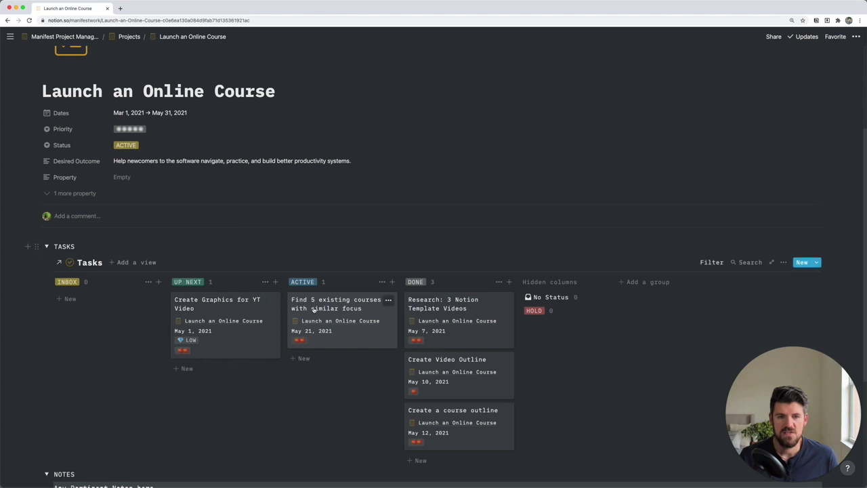
left_click_drag(317, 310, 435, 299)
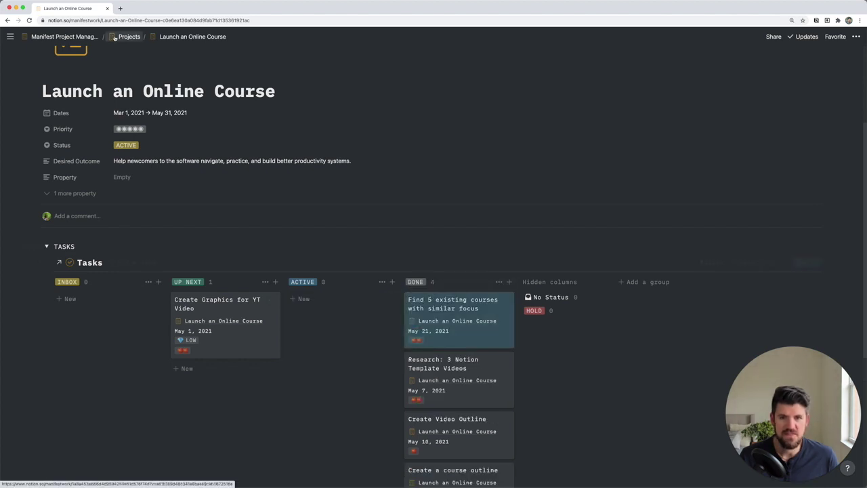
Return to the Manifest Project Manager dashboard and check the ACTIVE task list for the moved task.
left_click(87, 36)
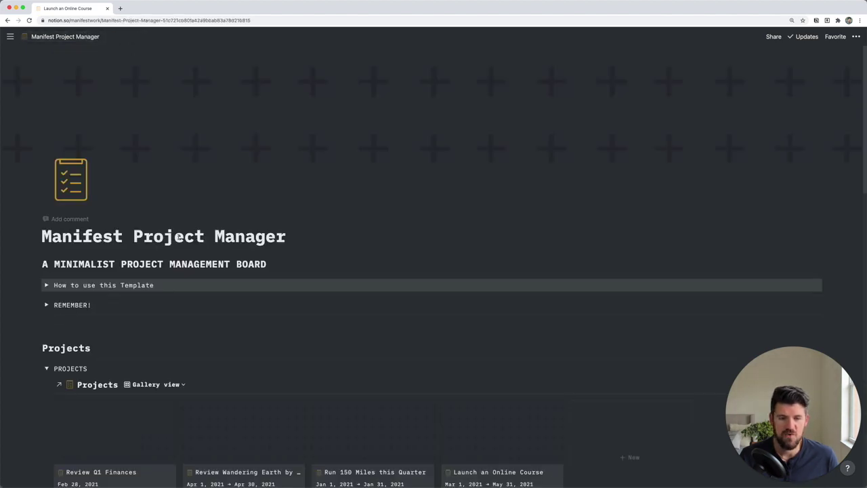
scroll(107, 362, "down", 5)
scroll(107, 362, "down", 9)
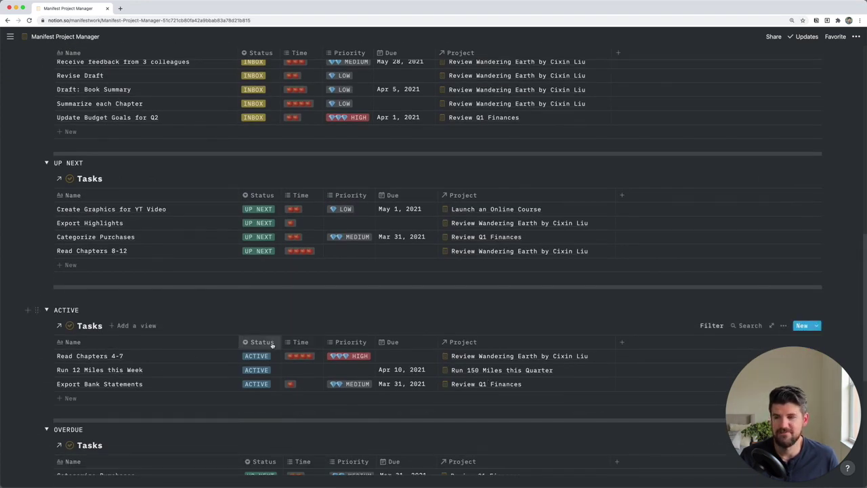
scroll(271, 344, "up", 15)
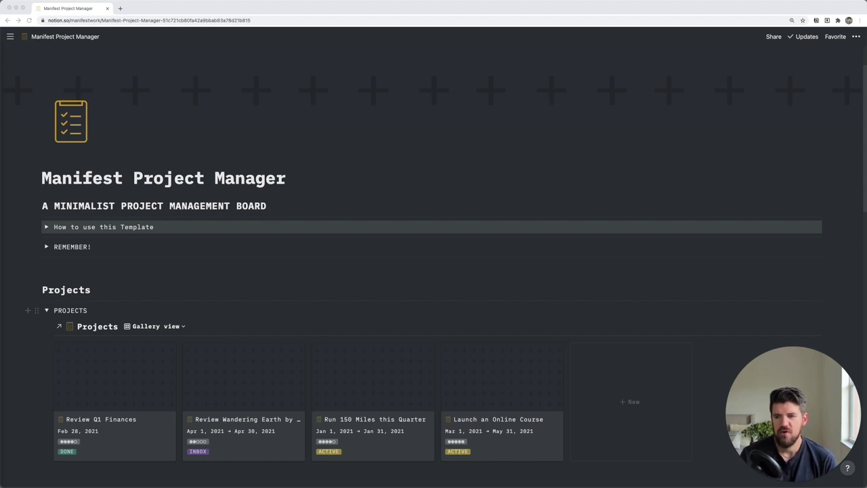